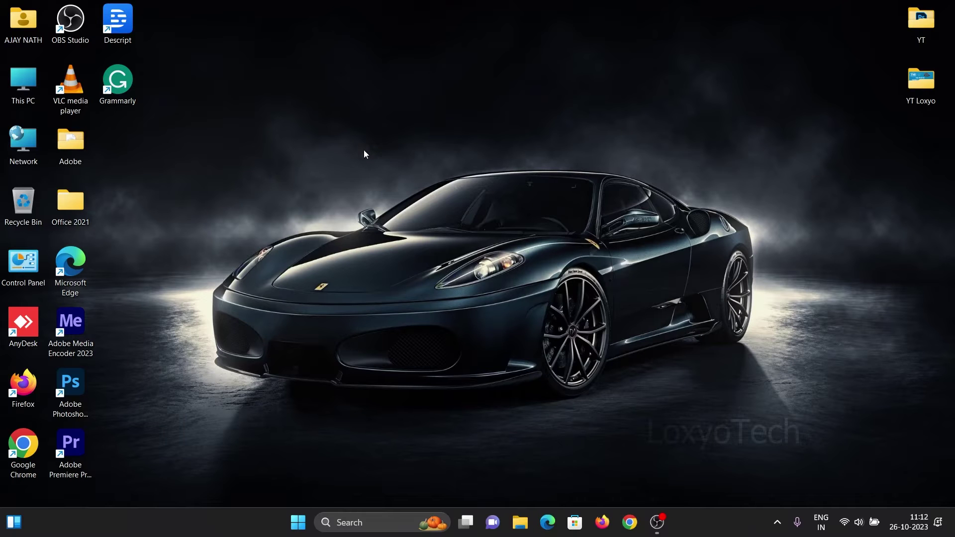
- Launch NVIDIA Control Panel from the desktop right-click menu
right_click(545, 117)
click(424, 126)
right_click(285, 113)
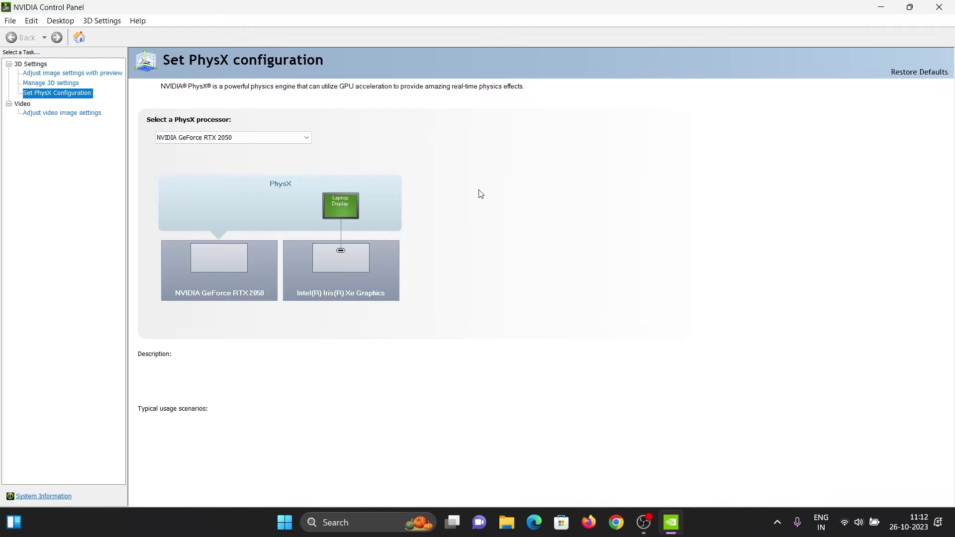
- Browse the Manage 3D settings, Adjust image settings with preview and video image settings pages
click(63, 83)
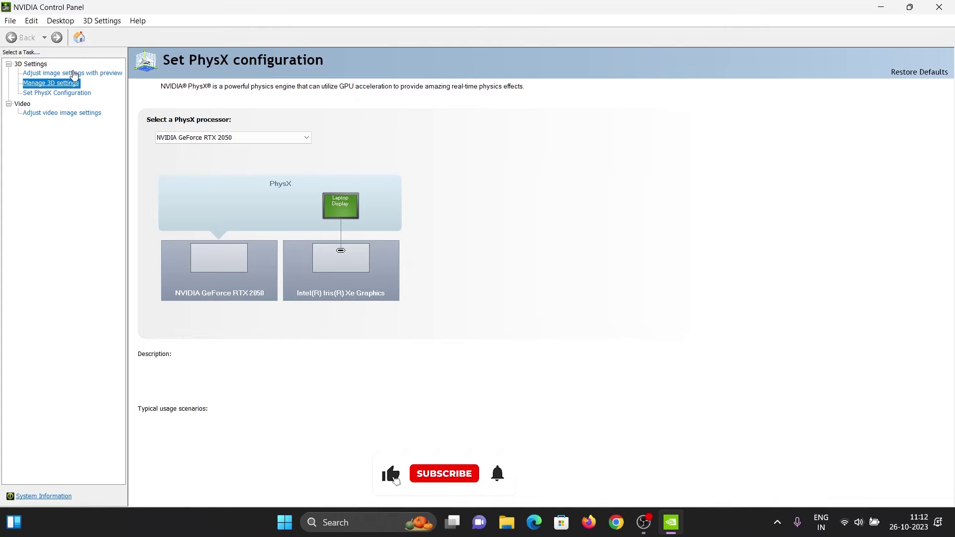
click(69, 74)
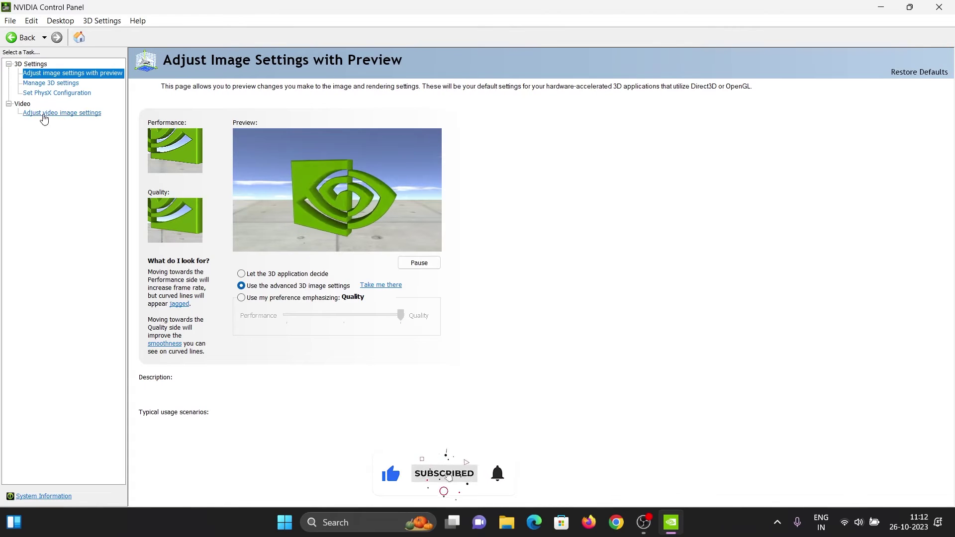
click(77, 113)
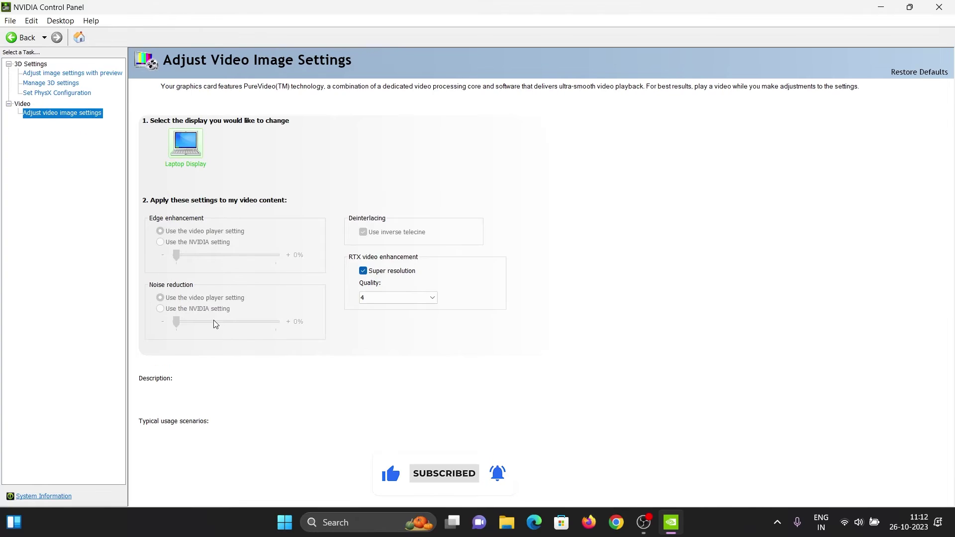
click(50, 83)
- On the PhysX configuration page, keep NVIDIA GeForce RTX 2050 as the PhysX processor
click(44, 94)
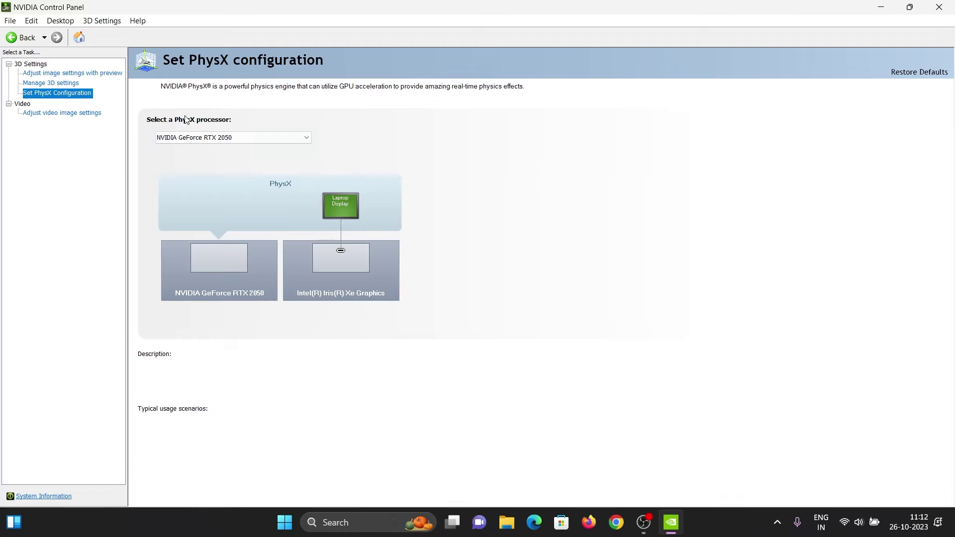
click(227, 141)
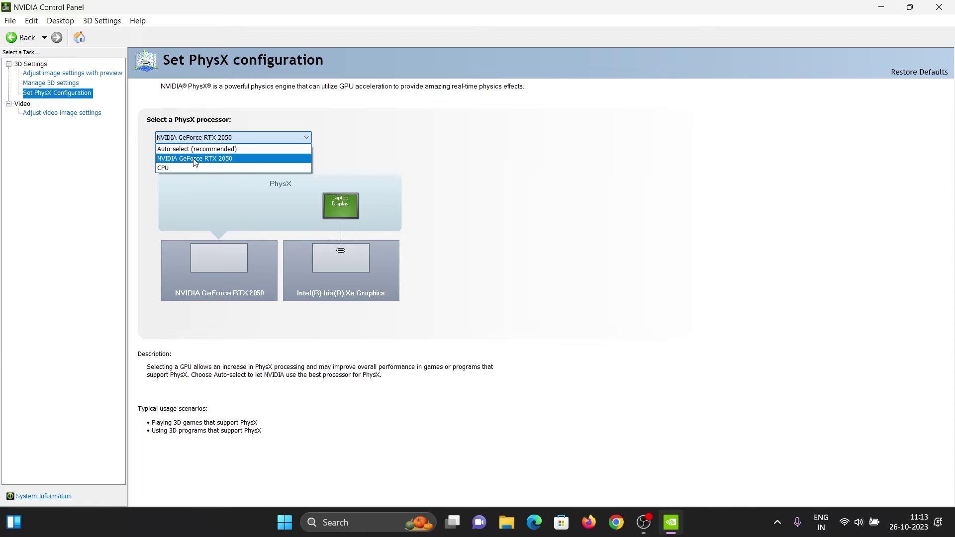
click(232, 159)
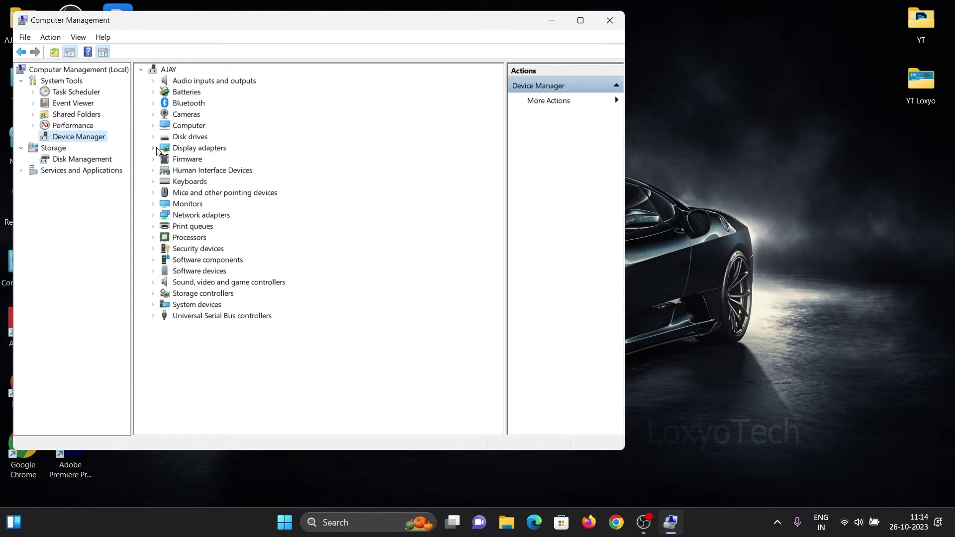
- Expand Display adapters and inspect the Intel Iris Xe Graphics adapter's context menu without choosing an action
click(153, 148)
click(231, 160)
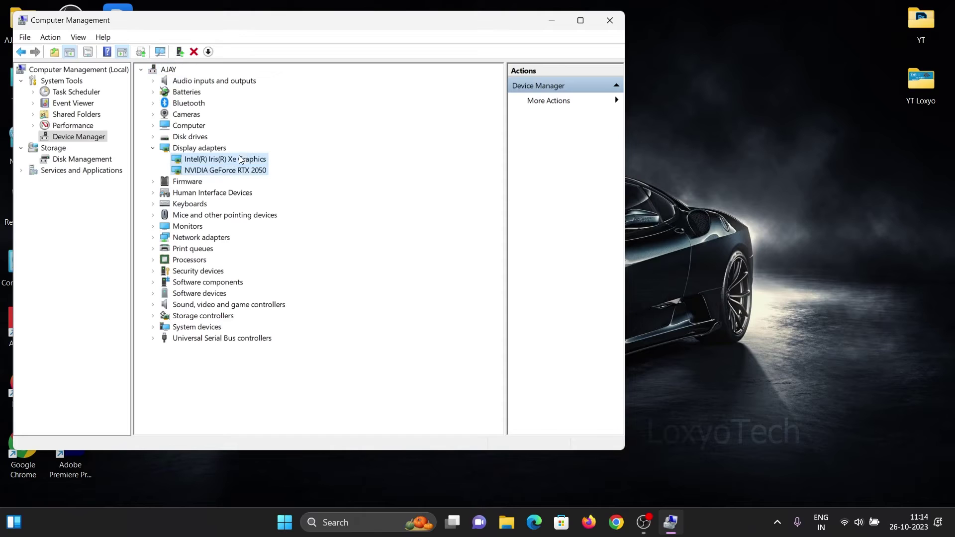
right_click(241, 163)
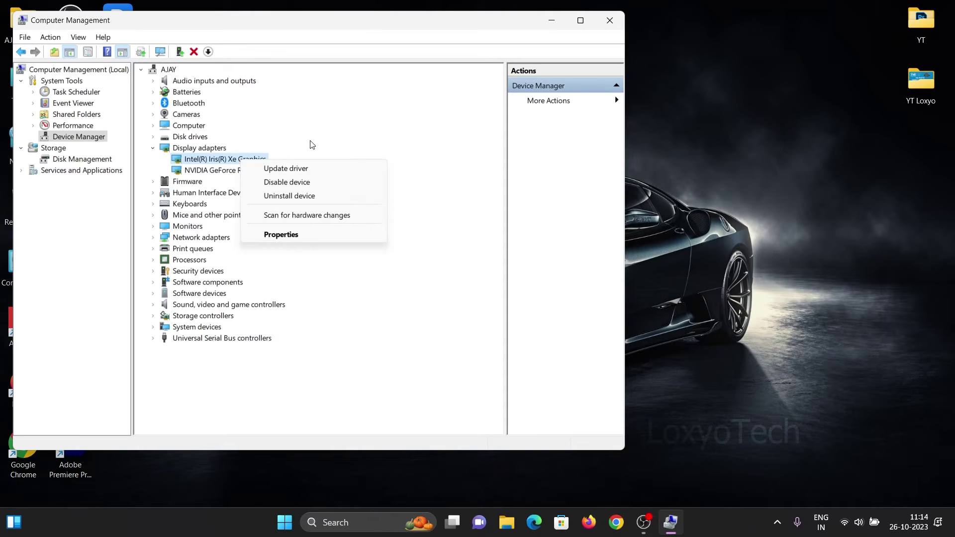
click(335, 139)
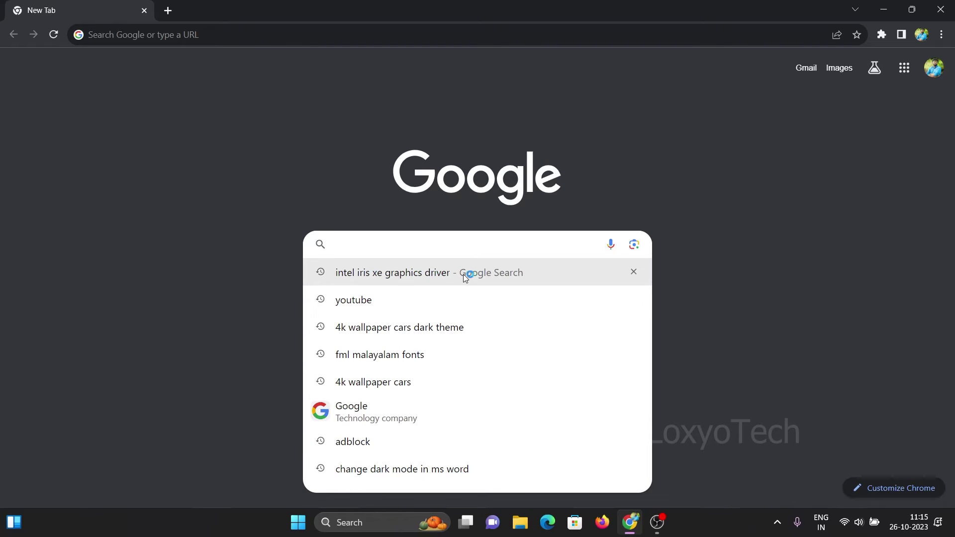
- Search Google for the Intel Iris Xe Graphics driver and open Intel's List of Drivers for Intel Graphics article
click(466, 273)
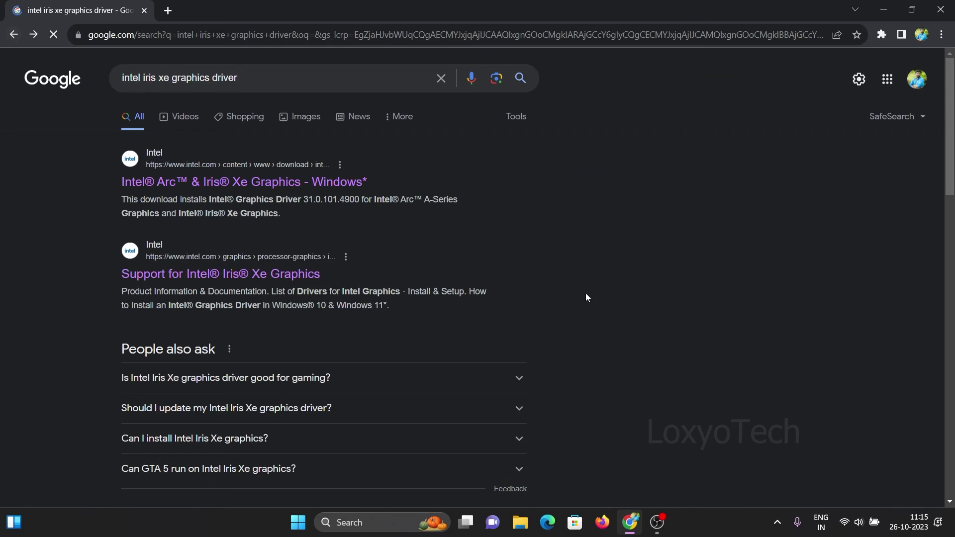
click(202, 273)
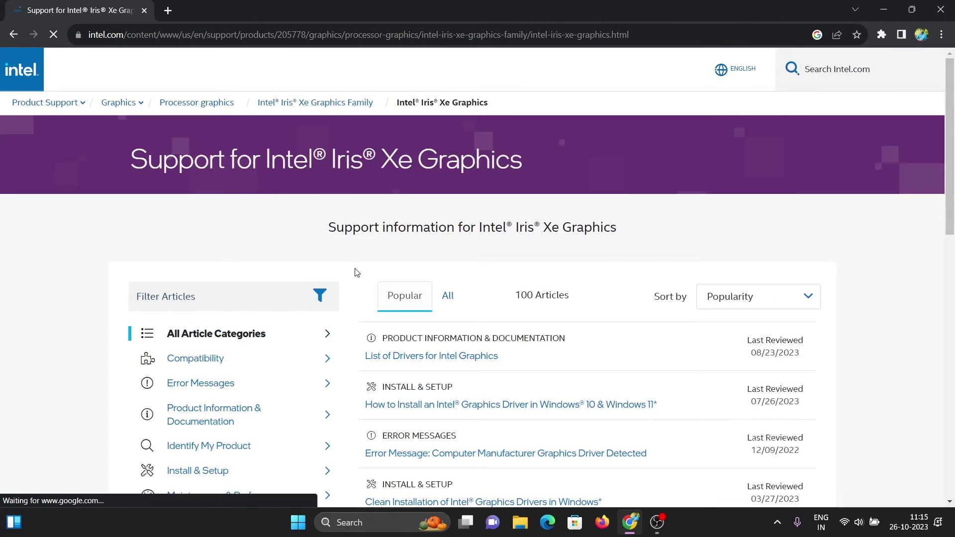
scroll(348, 287, down, 1)
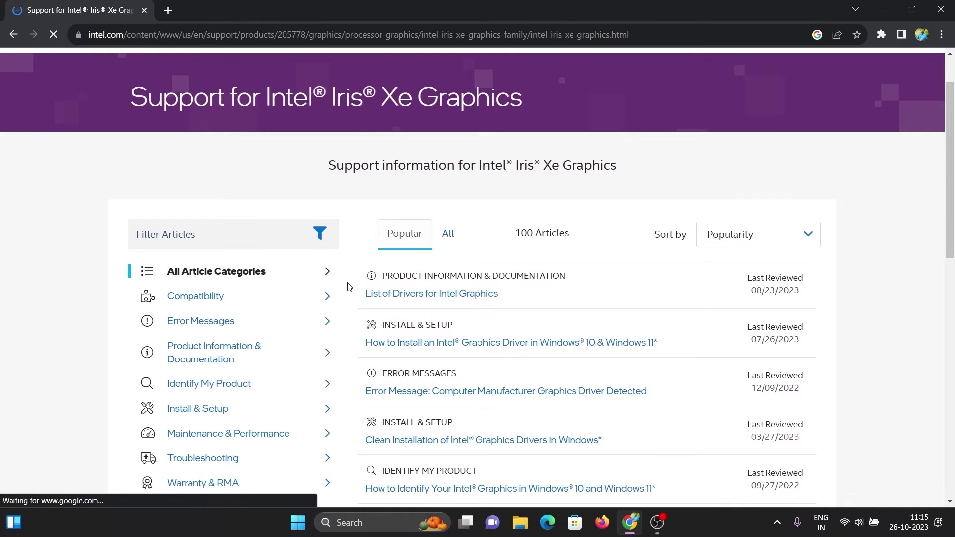
click(457, 294)
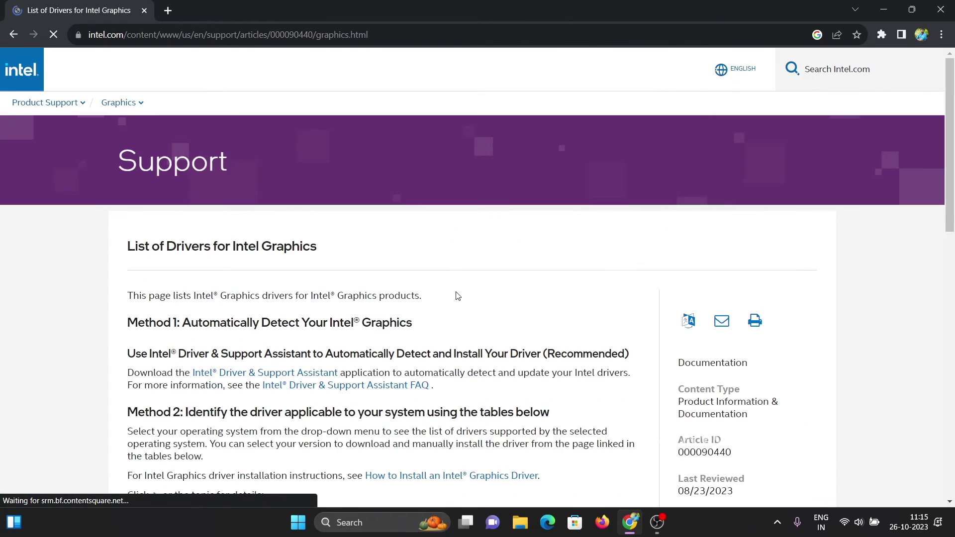
- Expand the Windows 11 driver table and check the supported 11th Gen processor line
scroll(455, 294, down, 3)
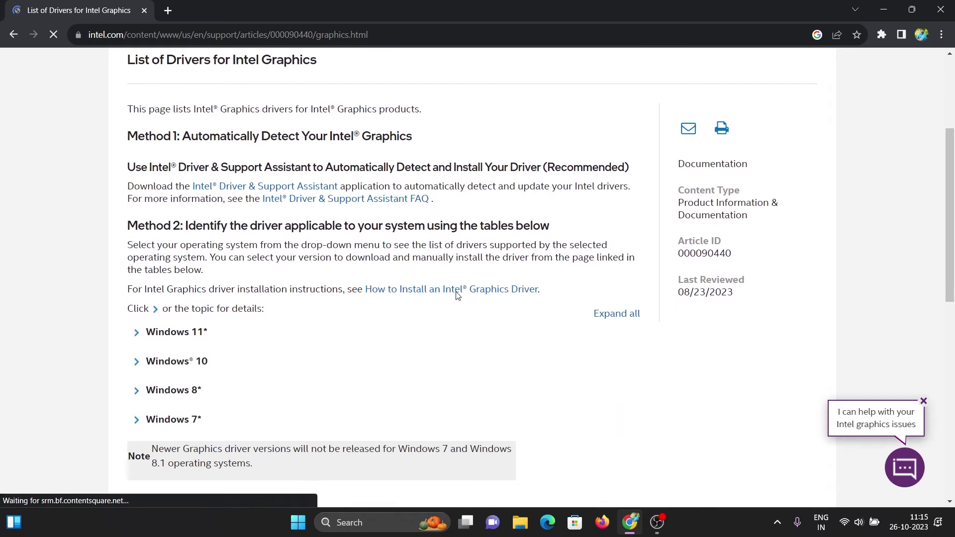
click(135, 333)
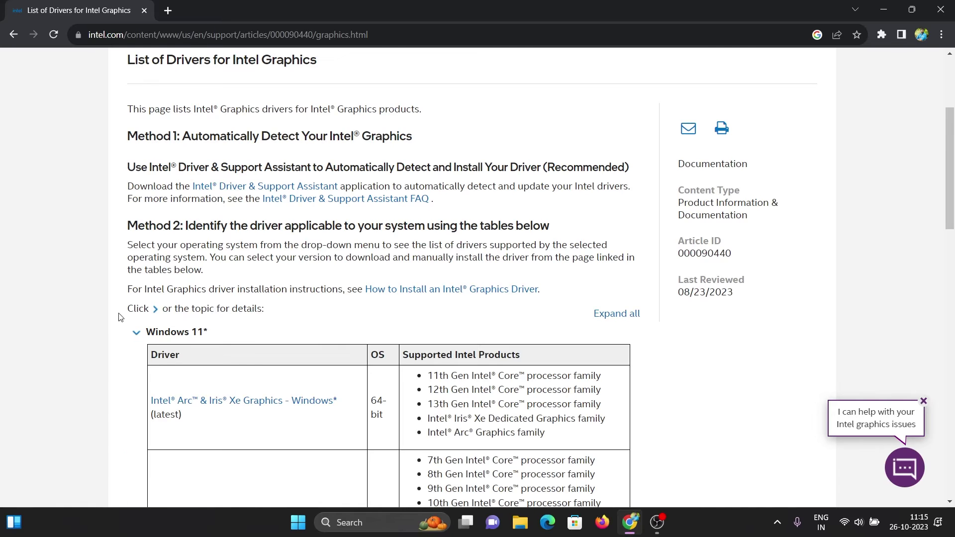
scroll(118, 311, down, 5)
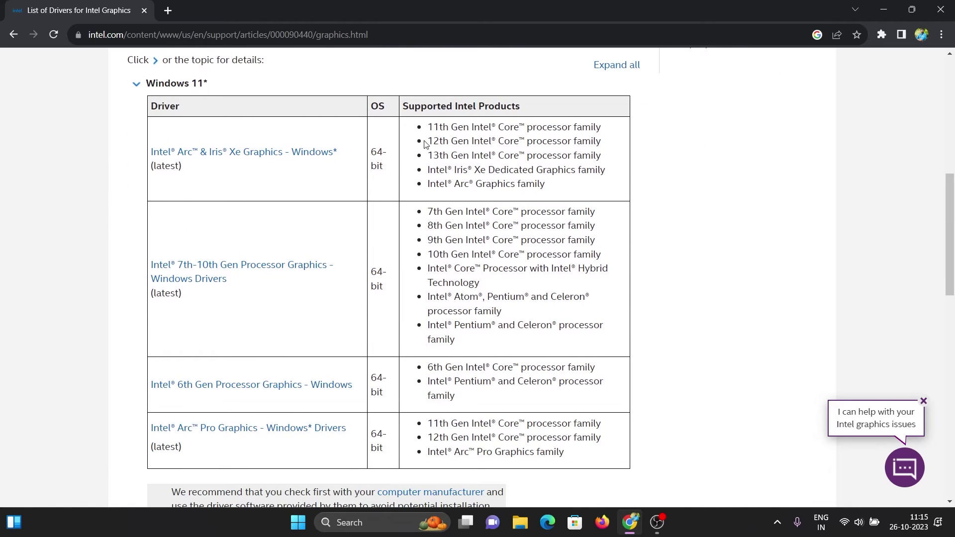
drag(431, 126, 444, 155)
click(452, 121)
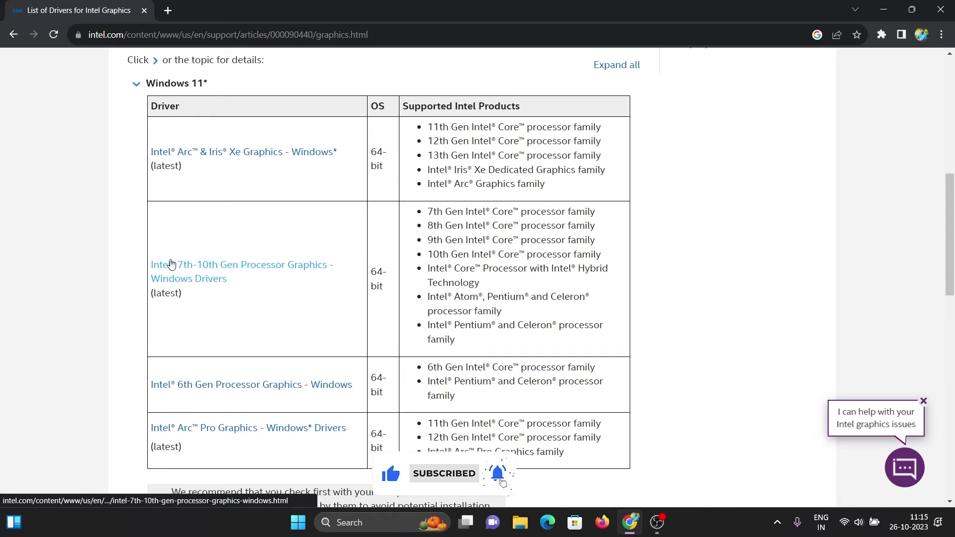
- Download gfx_win_101.4900.exe with the latest version 31.0.101.4900 and show it in its folder
click(280, 158)
scroll(495, 118, down, 3)
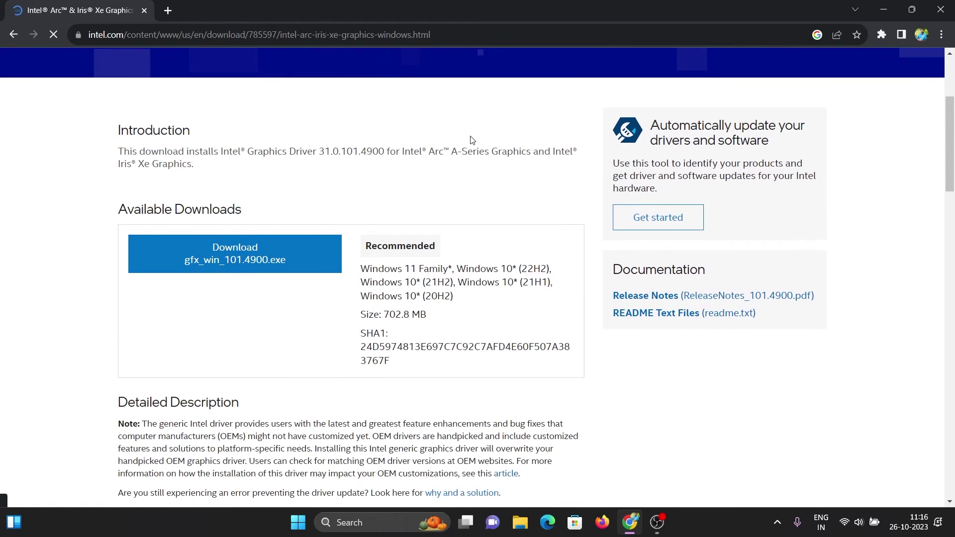
scroll(298, 151, up, 2)
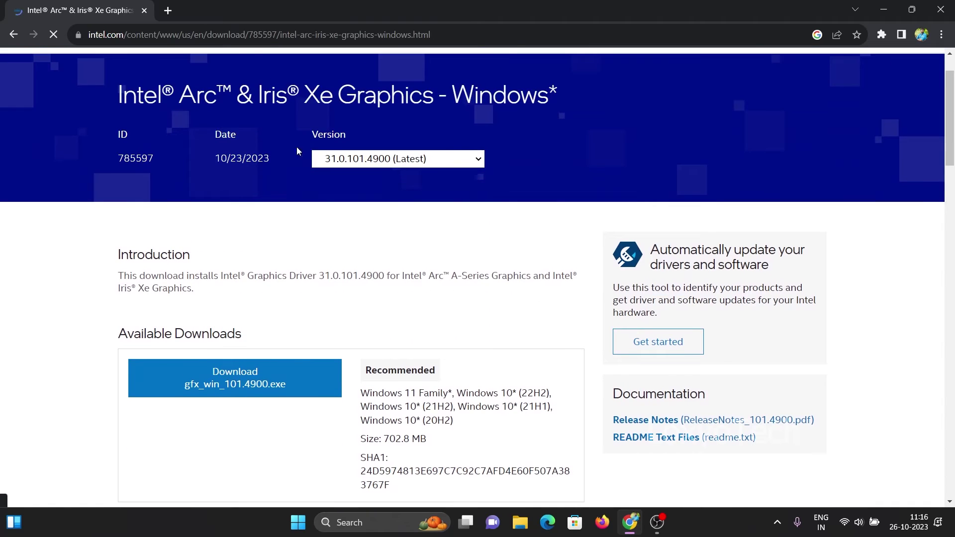
click(429, 163)
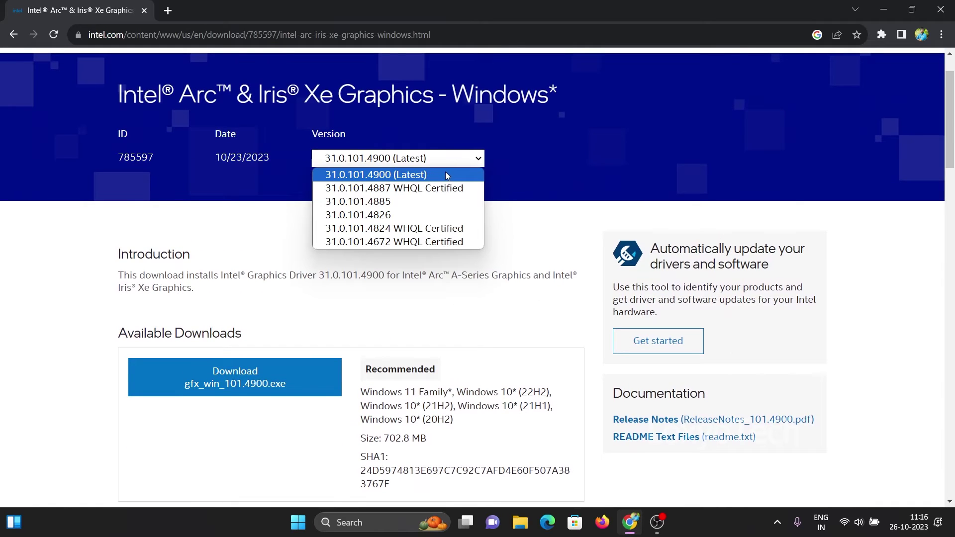
click(458, 173)
scroll(343, 223, down, 2)
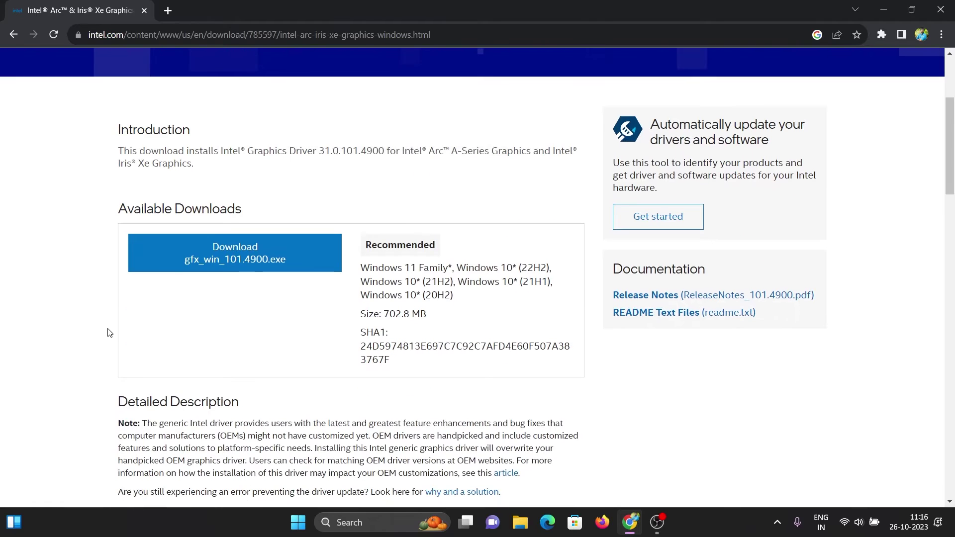
click(288, 253)
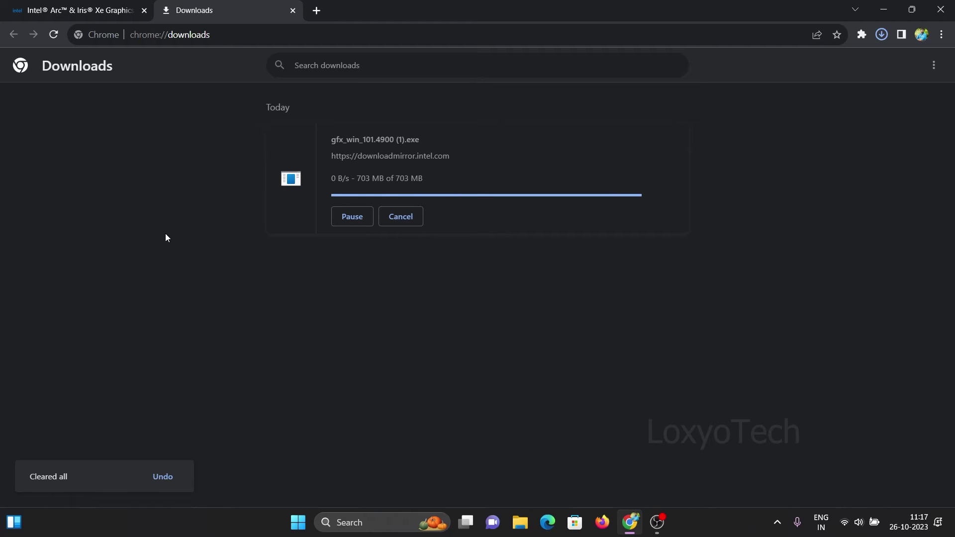
click(347, 185)
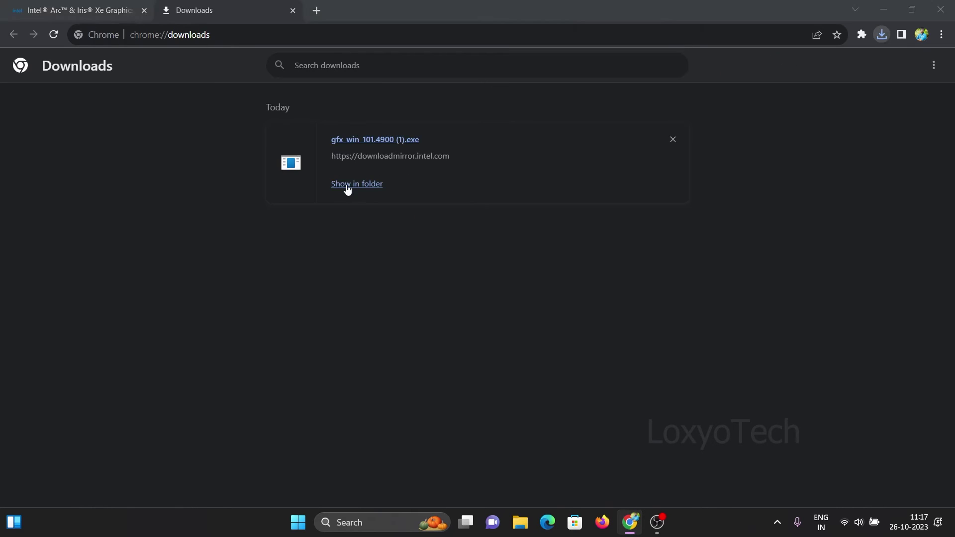
- Run the gfx_win_101.4900 (1) installer and close the Downloads window
double_click(129, 131)
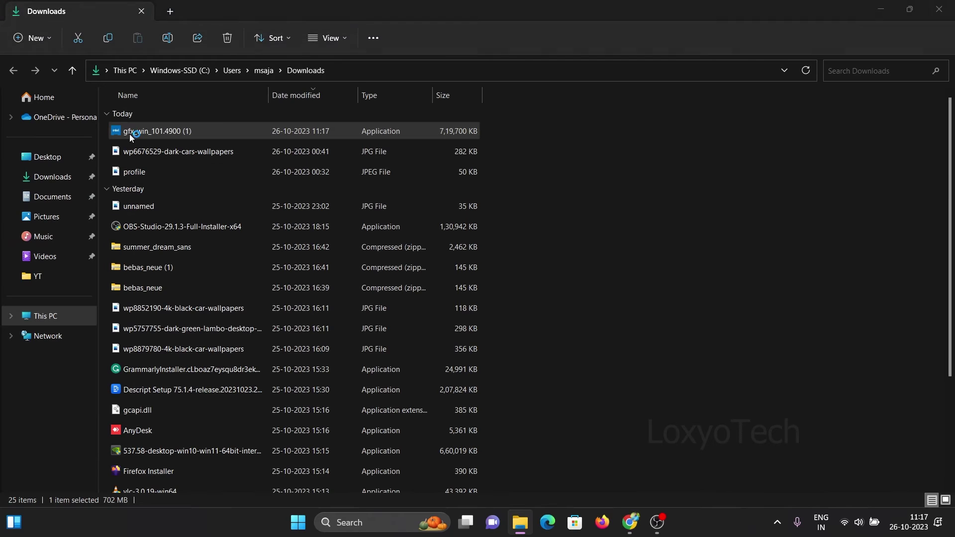
click(948, 10)
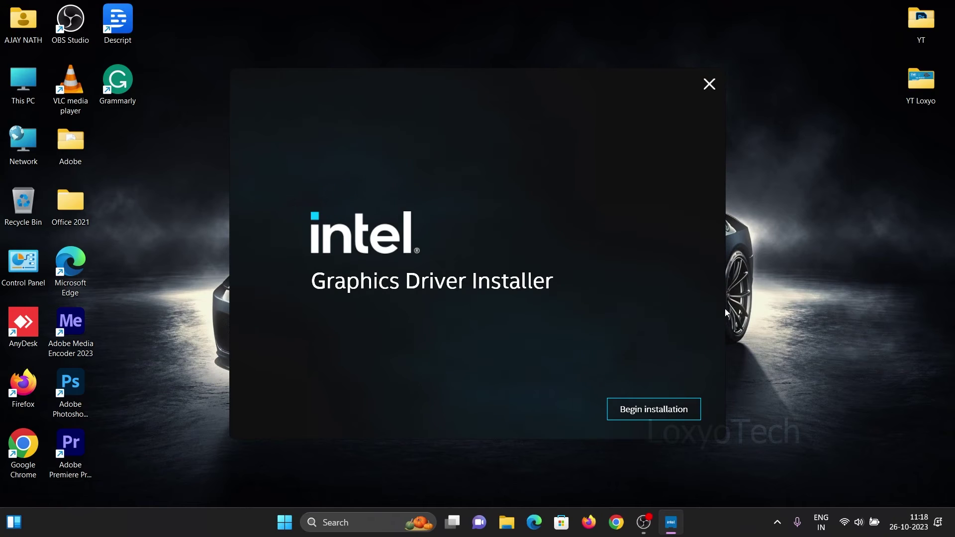
- Begin the Intel graphics driver installation
click(629, 415)
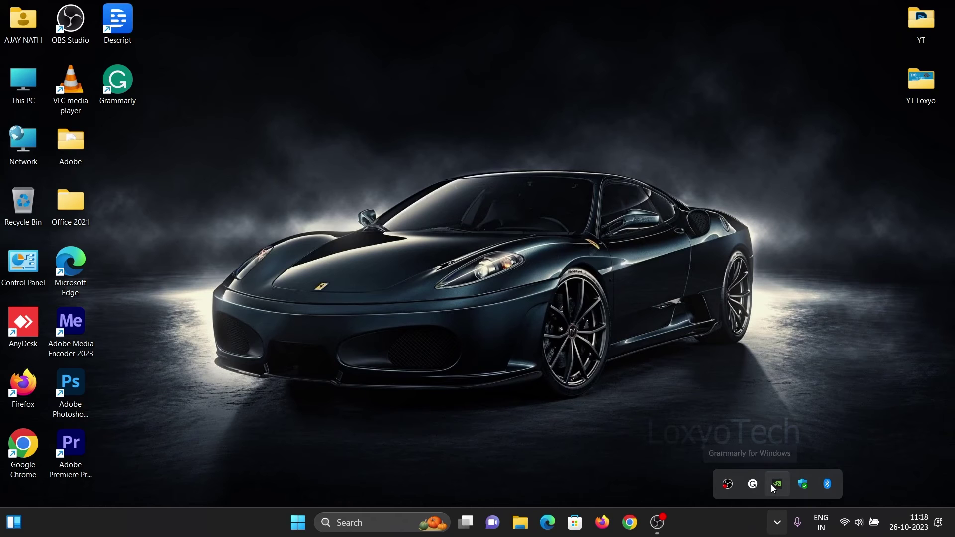
- Search Windows for 'intel gr' and launch Intel Graphics Command Center
click(356, 525)
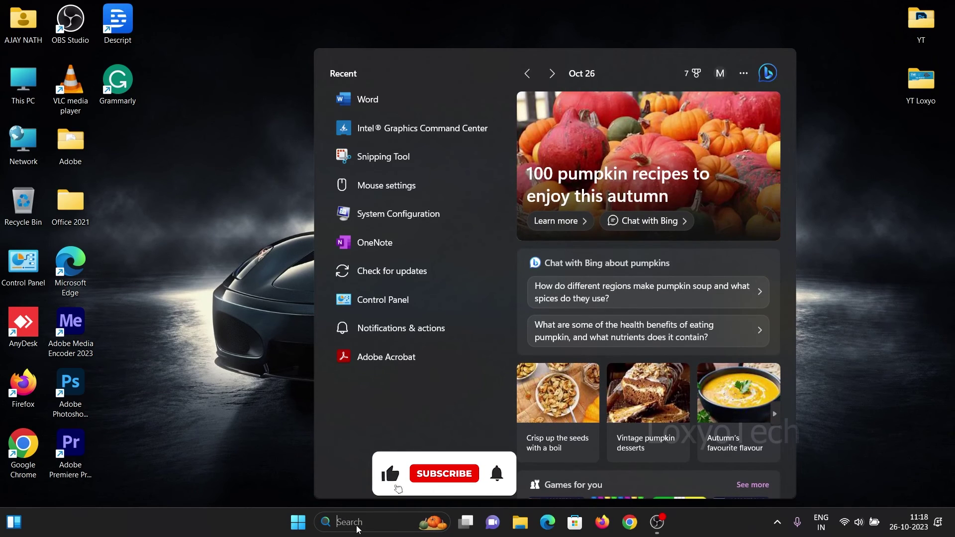
text(in)
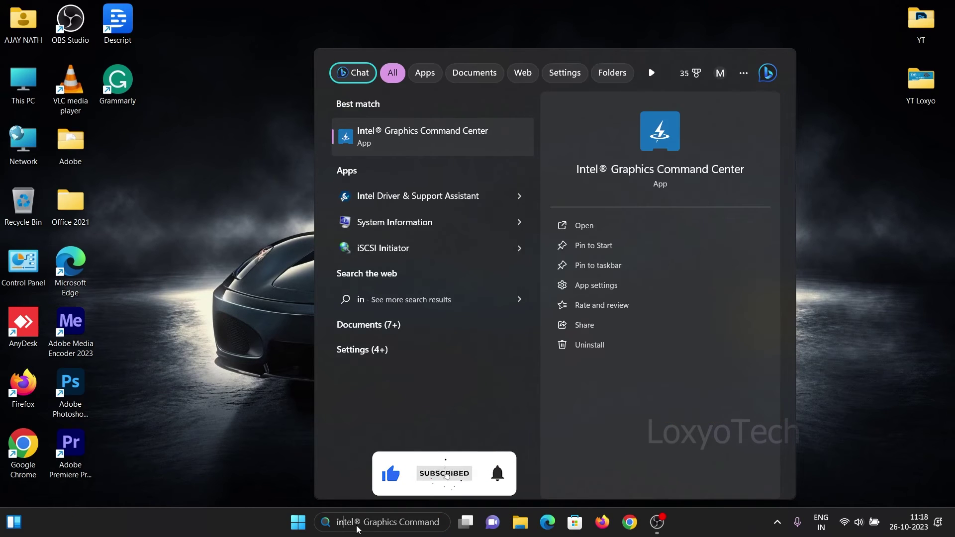
text(tel )
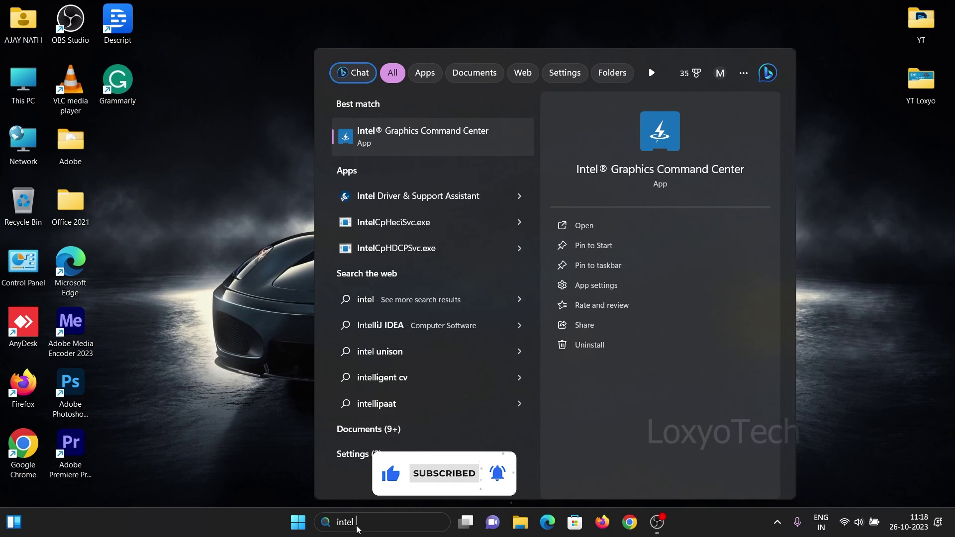
text(gra)
key(Return)
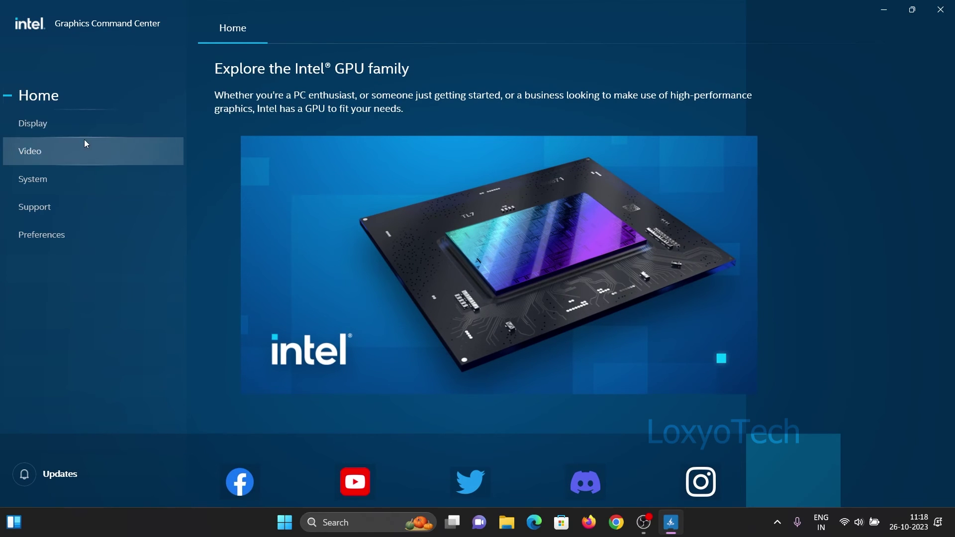
- Open the Display page's Color settings and scroll down to the Saturation slider
click(56, 125)
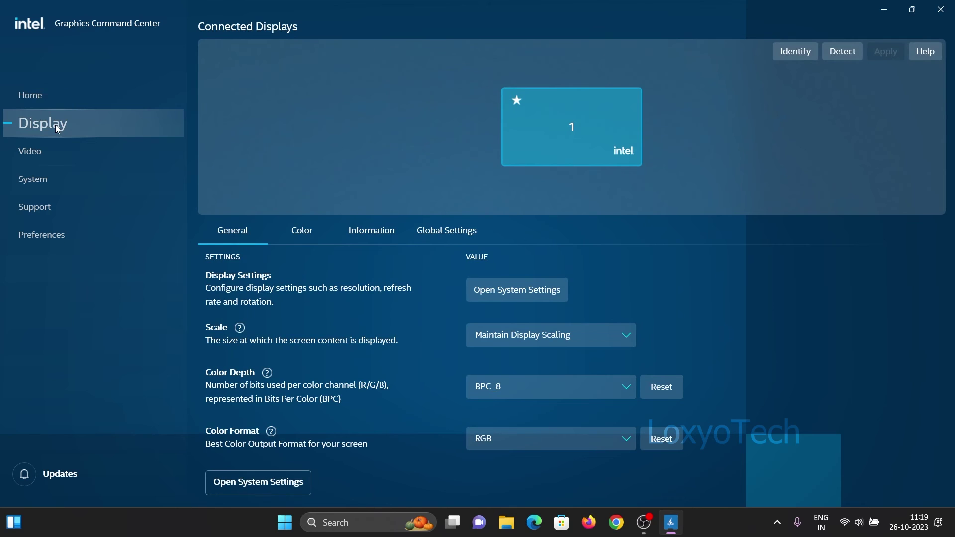
click(302, 231)
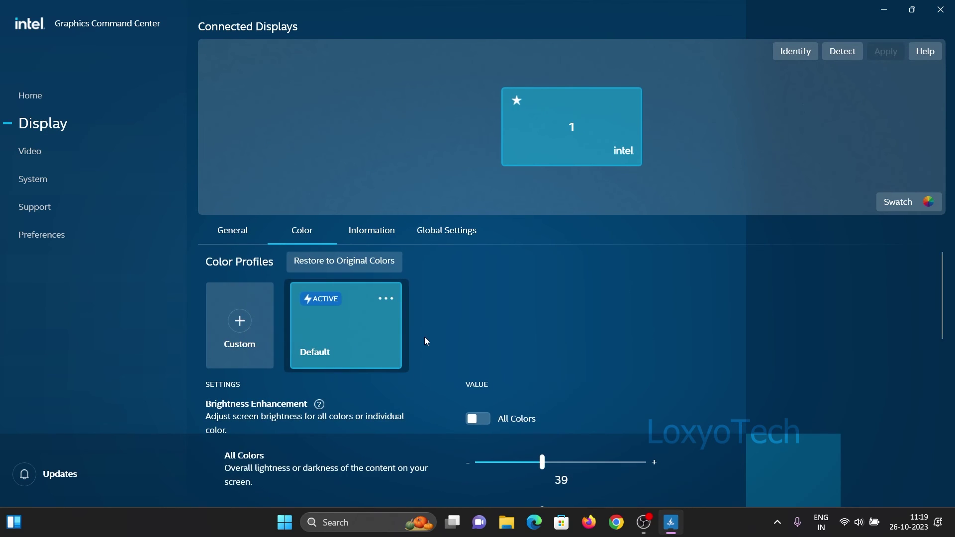
scroll(425, 338, down, 3)
scroll(375, 374, down, 6)
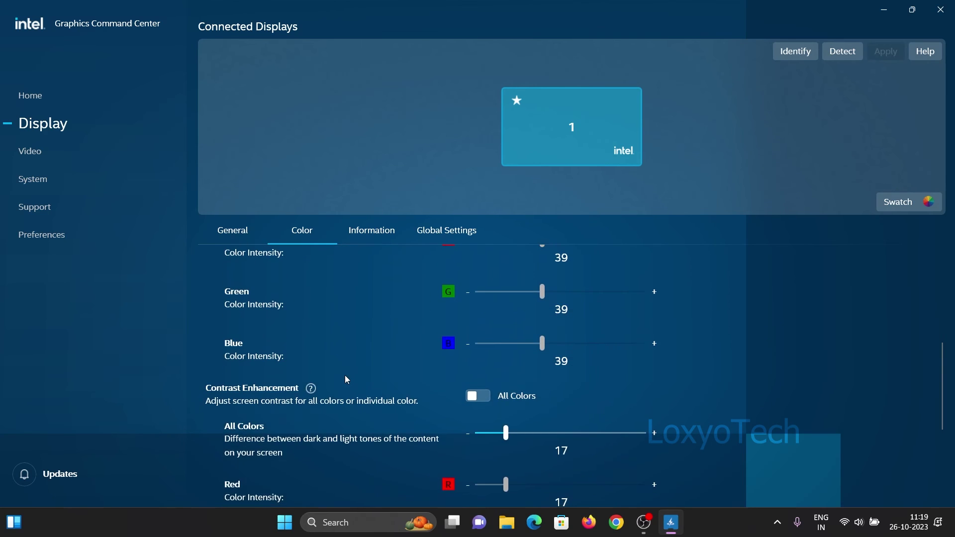
scroll(347, 379, down, 6)
scroll(347, 380, down, 1)
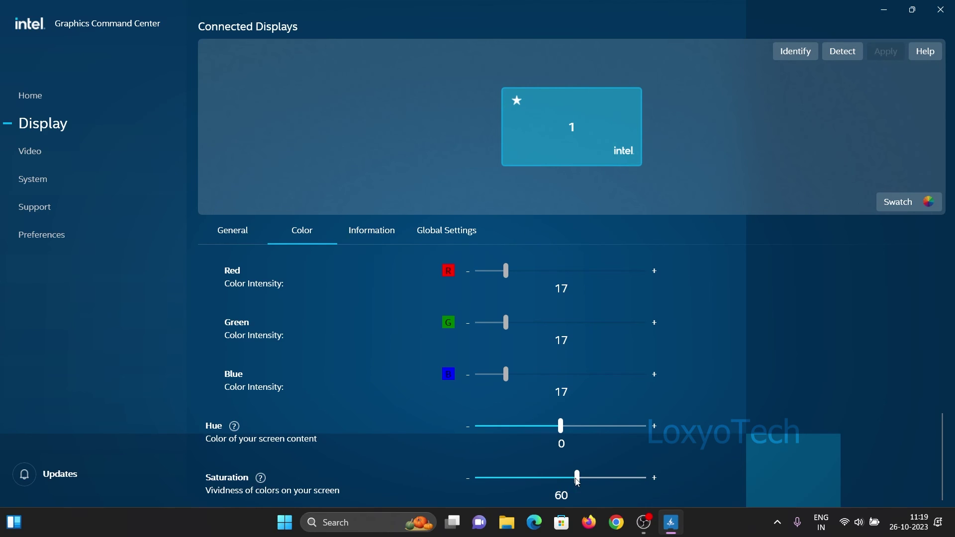
- Raise Saturation from 60 to 96, then close Intel Graphics Command Center
drag(577, 482, 639, 481)
drag(625, 479, 639, 478)
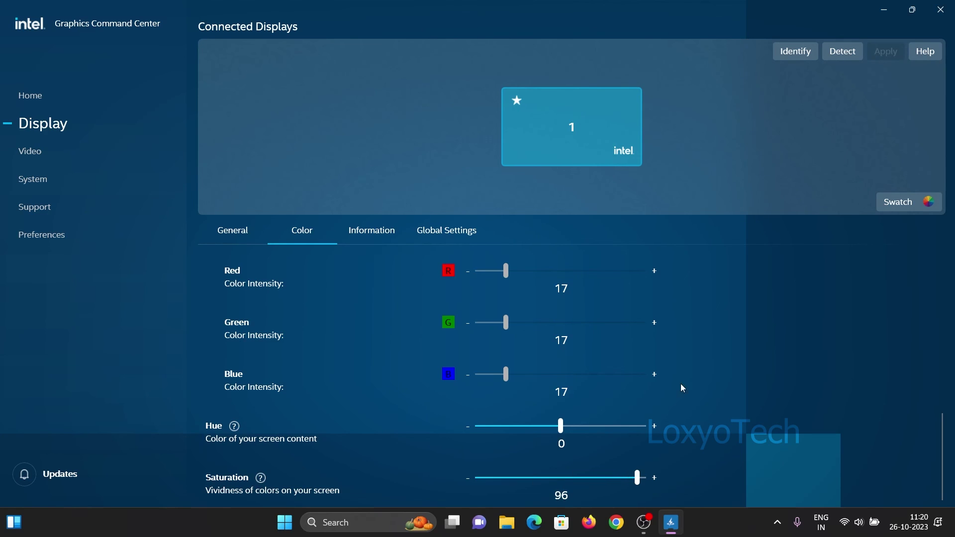
click(942, 9)
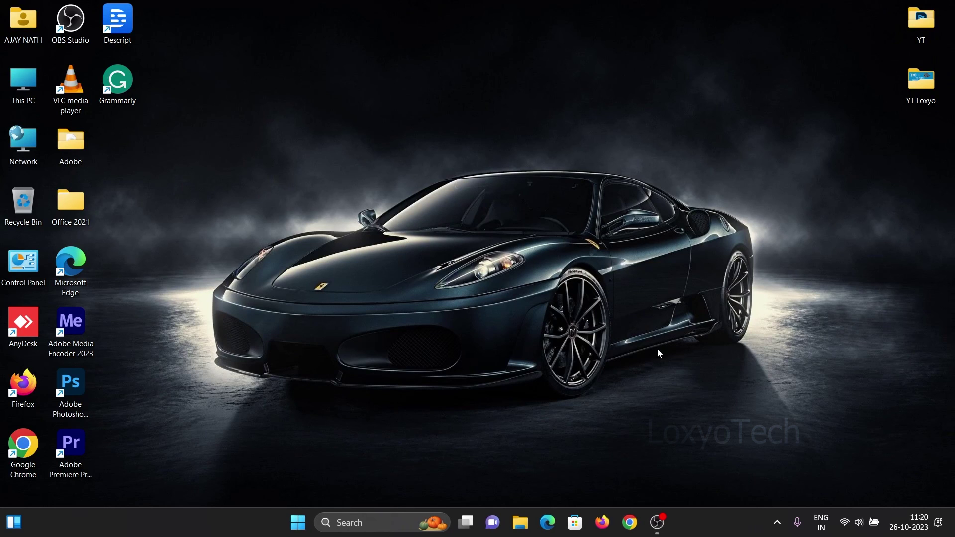
- Search Windows for 'int' and relaunch Intel Graphics Command Center from the results
click(338, 522)
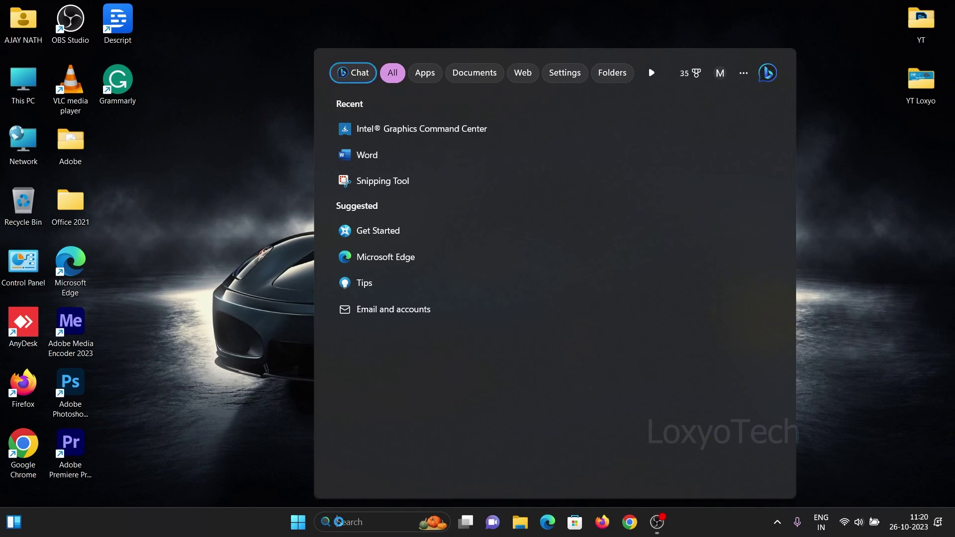
text(int)
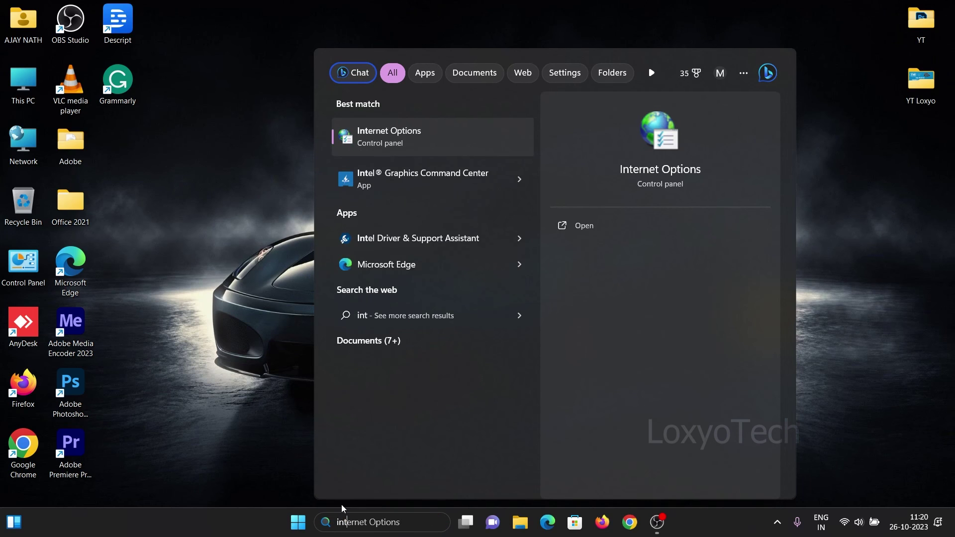
click(389, 182)
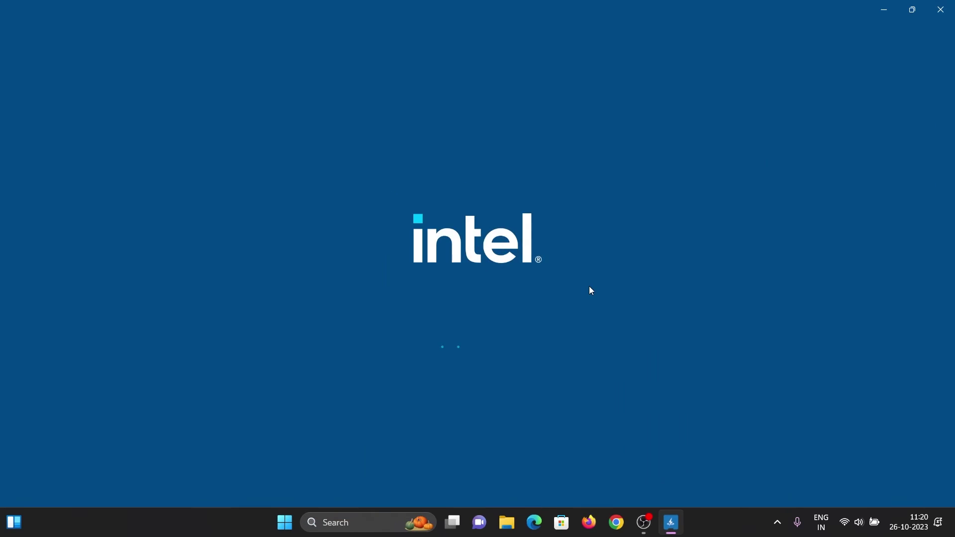